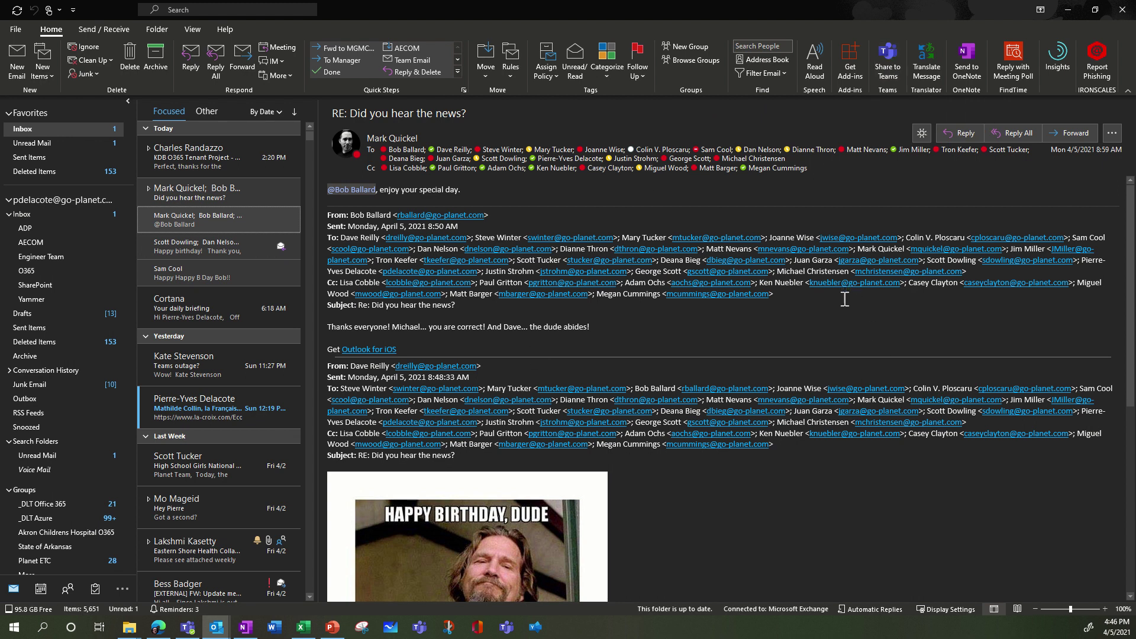
Start a Share to Teams for the email and bring up suggested recipients
left_click(890, 56)
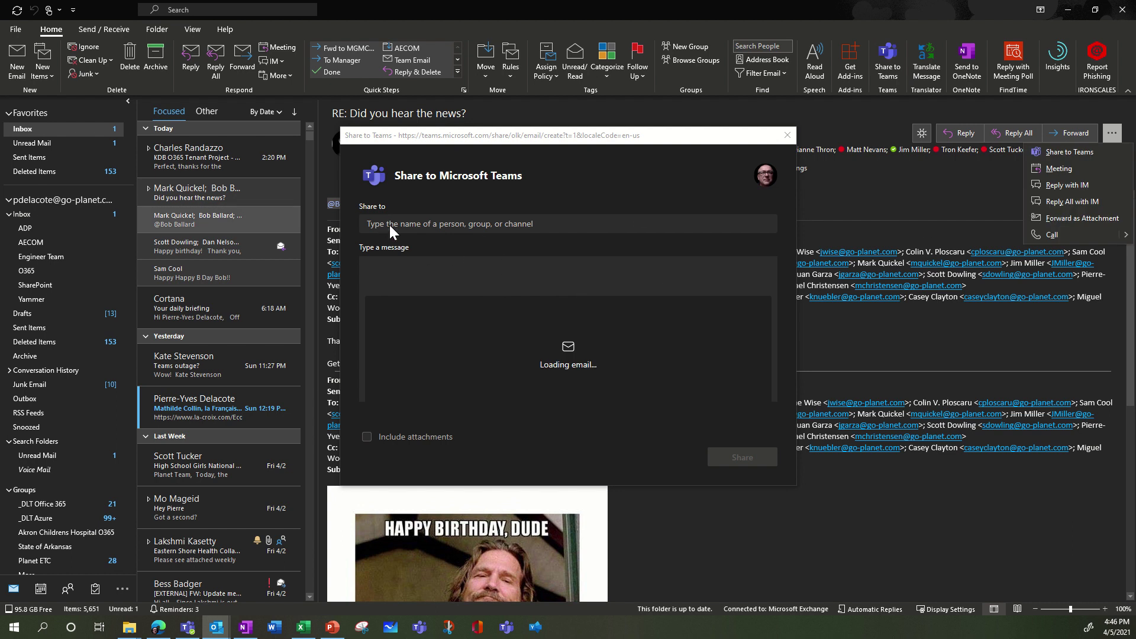
left_click(480, 230)
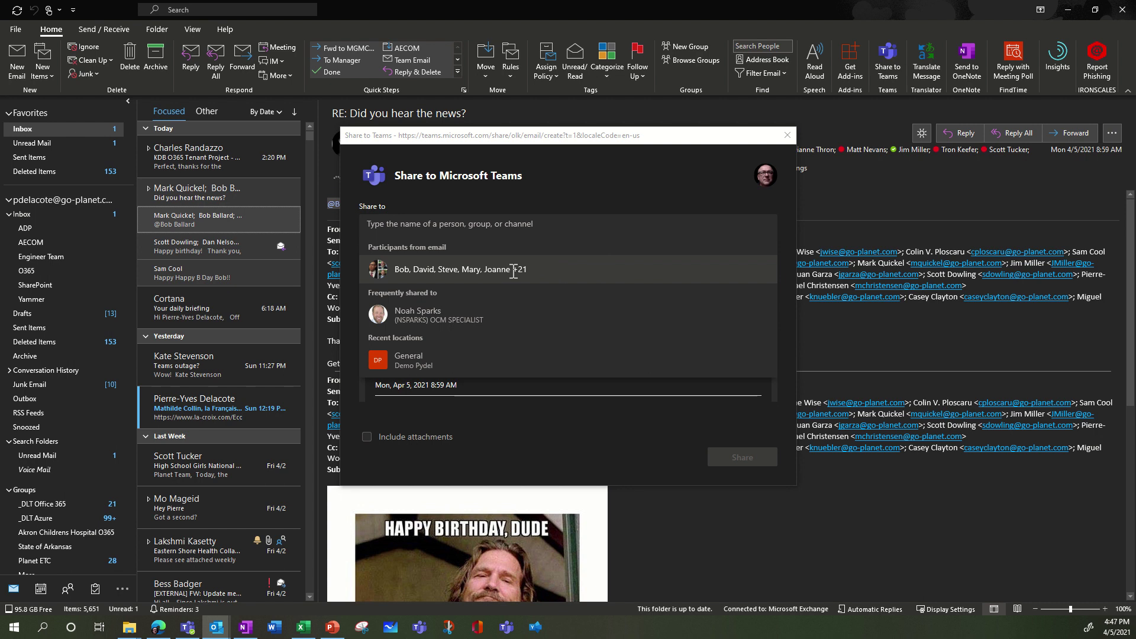
Address the share to the thread's participants with a 'Happy Birthday' note mentioning the birthday colleague
left_click(603, 270)
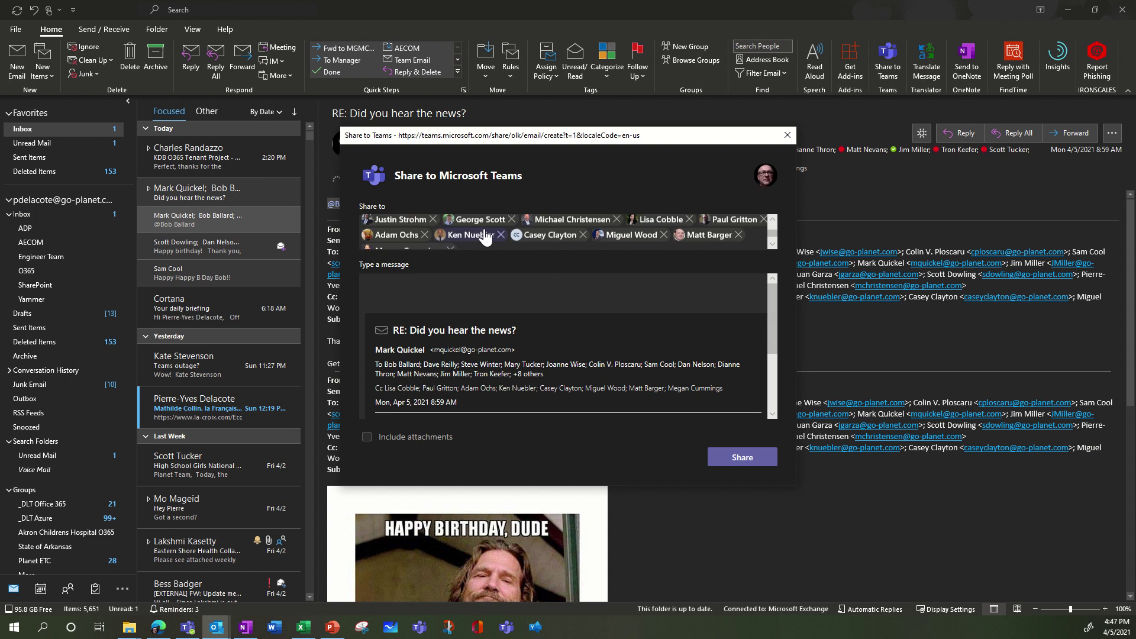
left_click(393, 290)
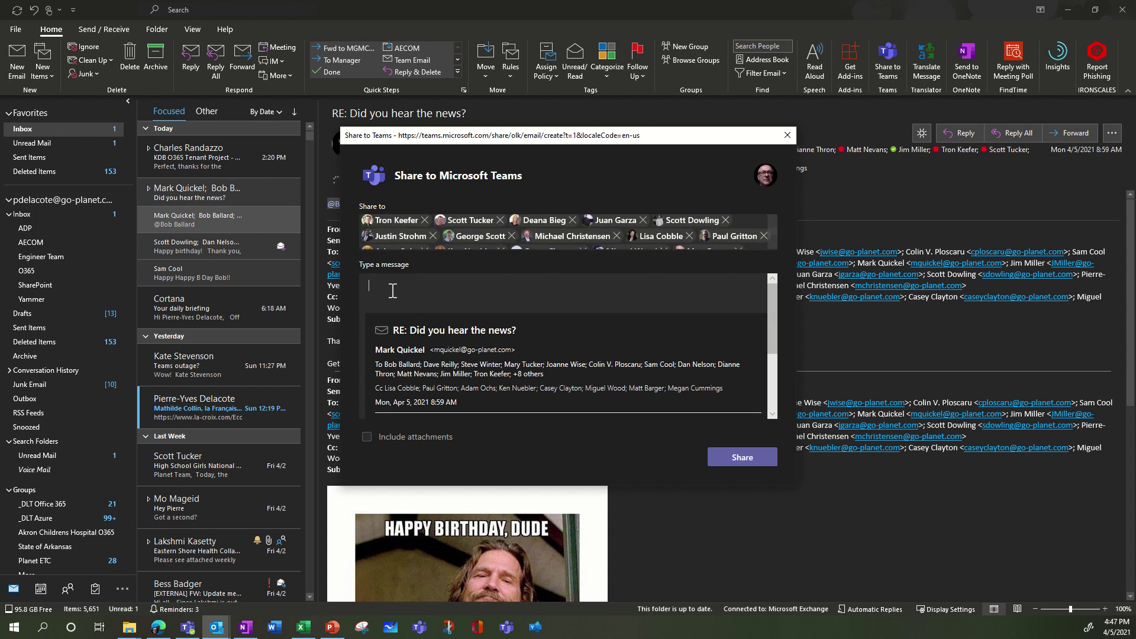
type("Ha")
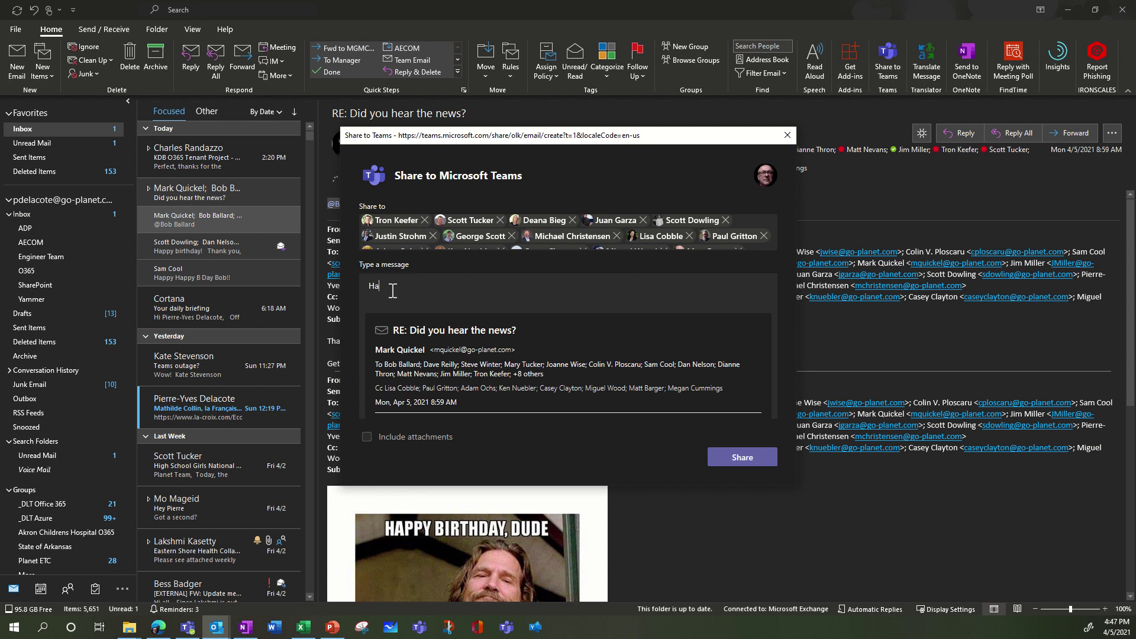
type("ppy B")
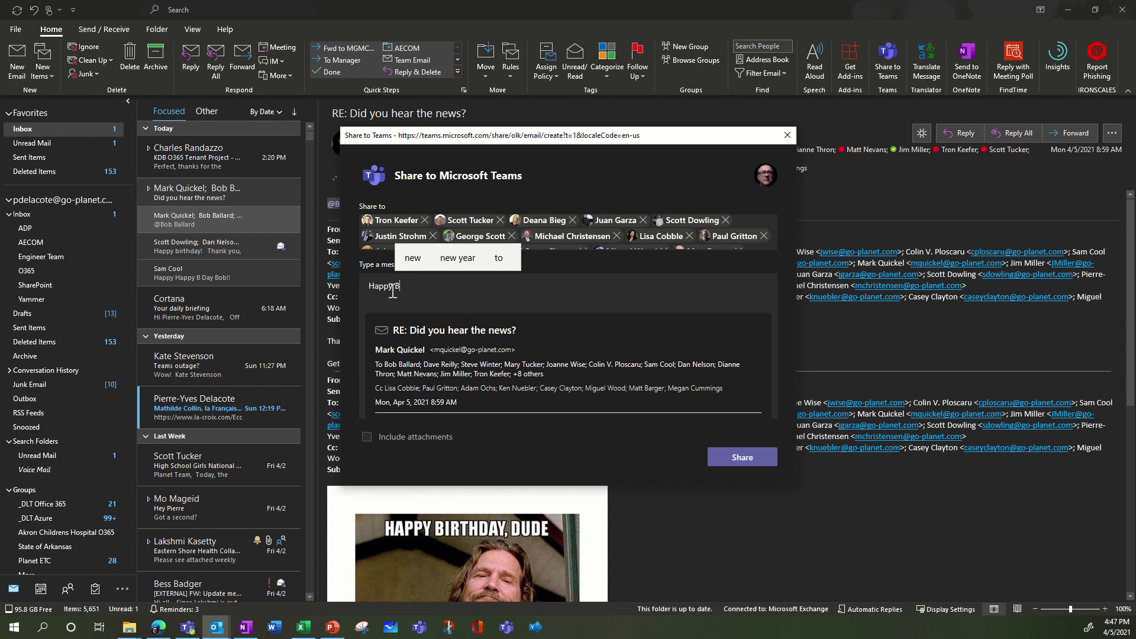
type("irthday ")
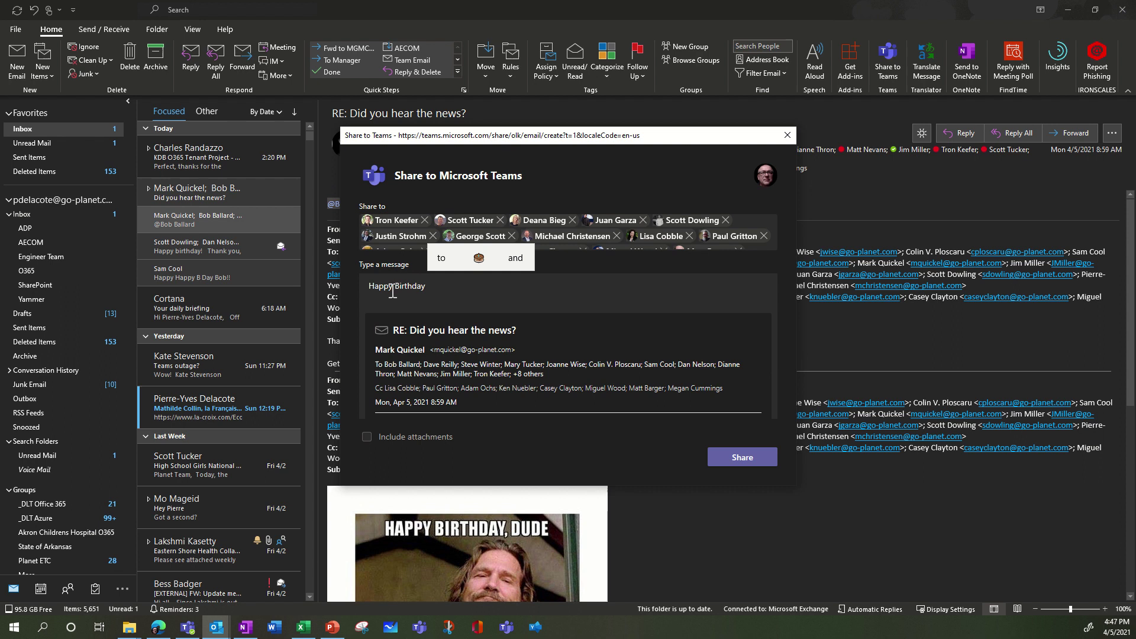
type("@")
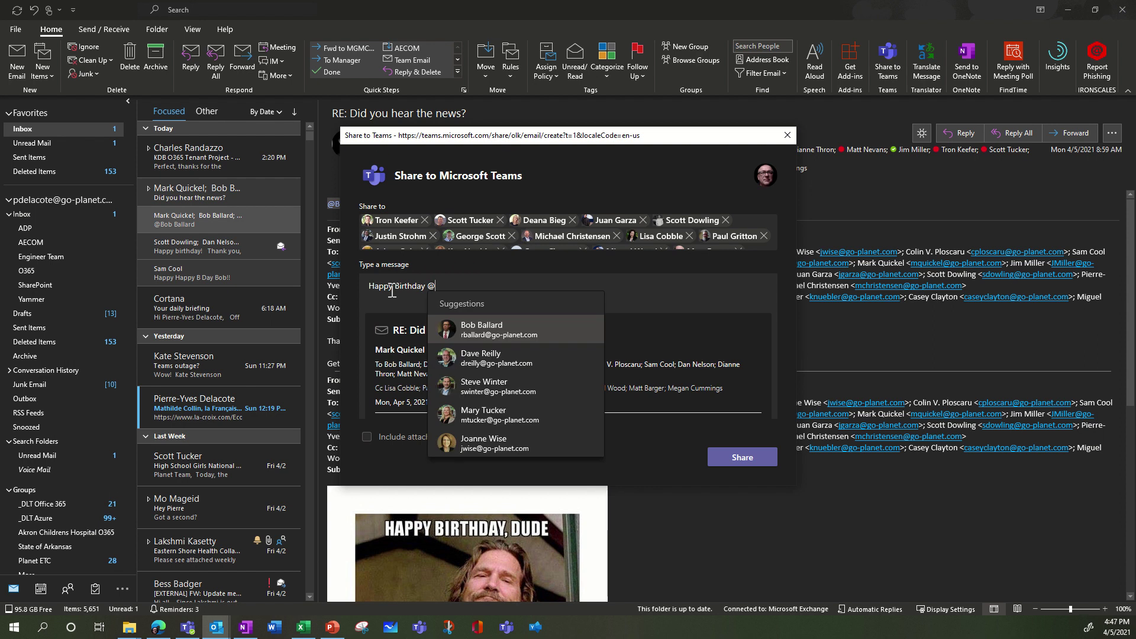
left_click(508, 330)
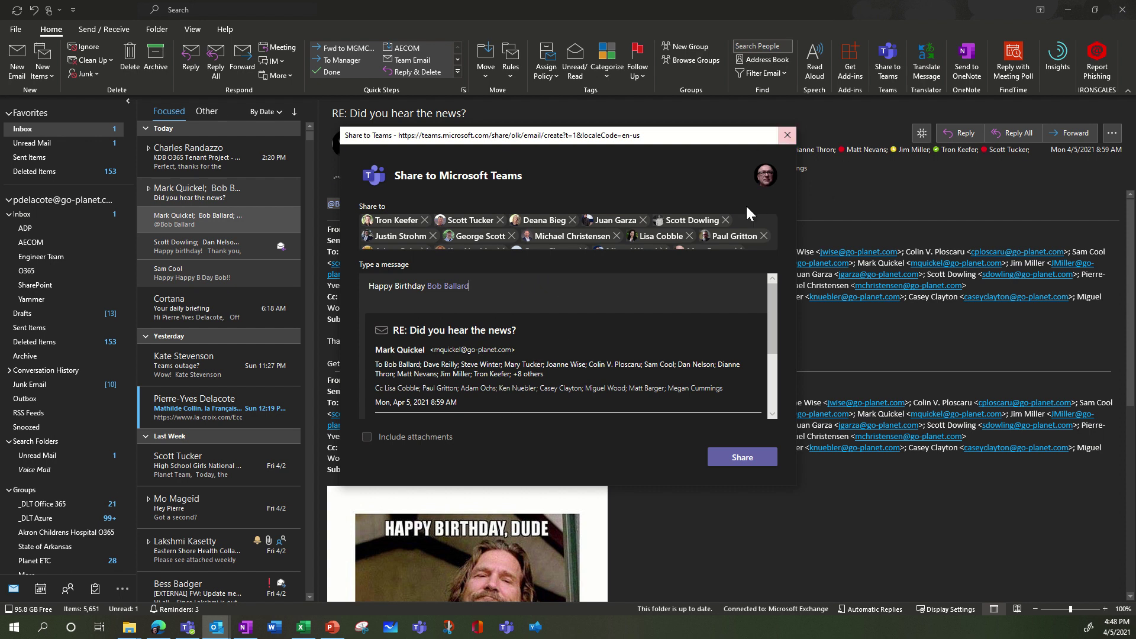
Close the current share without sharing and start a fresh Share to Teams of the email
left_click(789, 136)
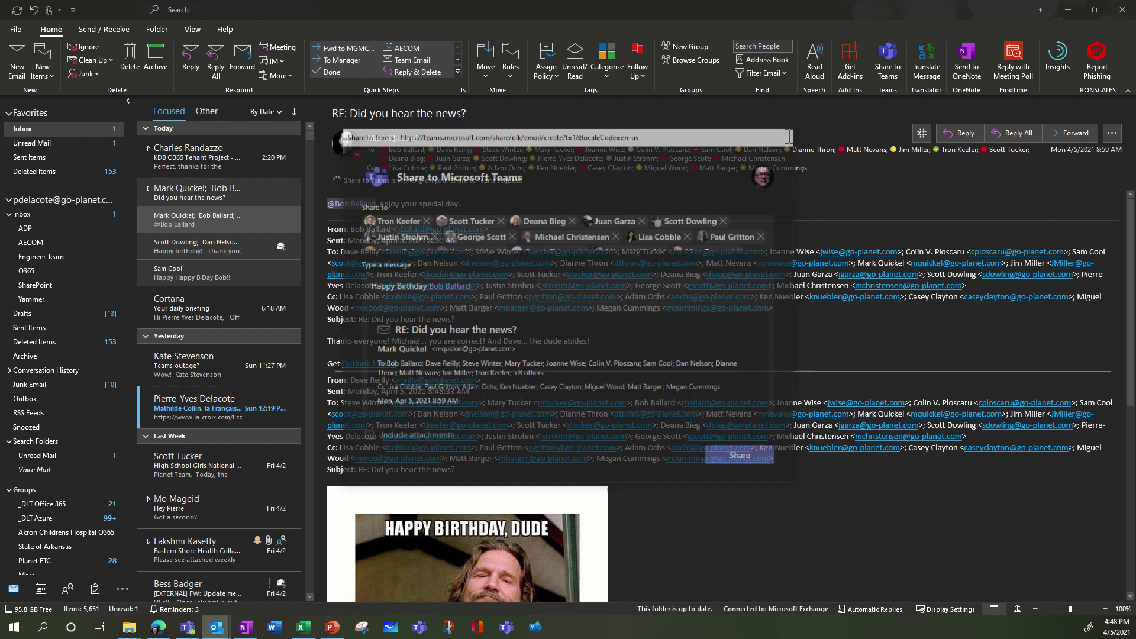
left_click(1112, 133)
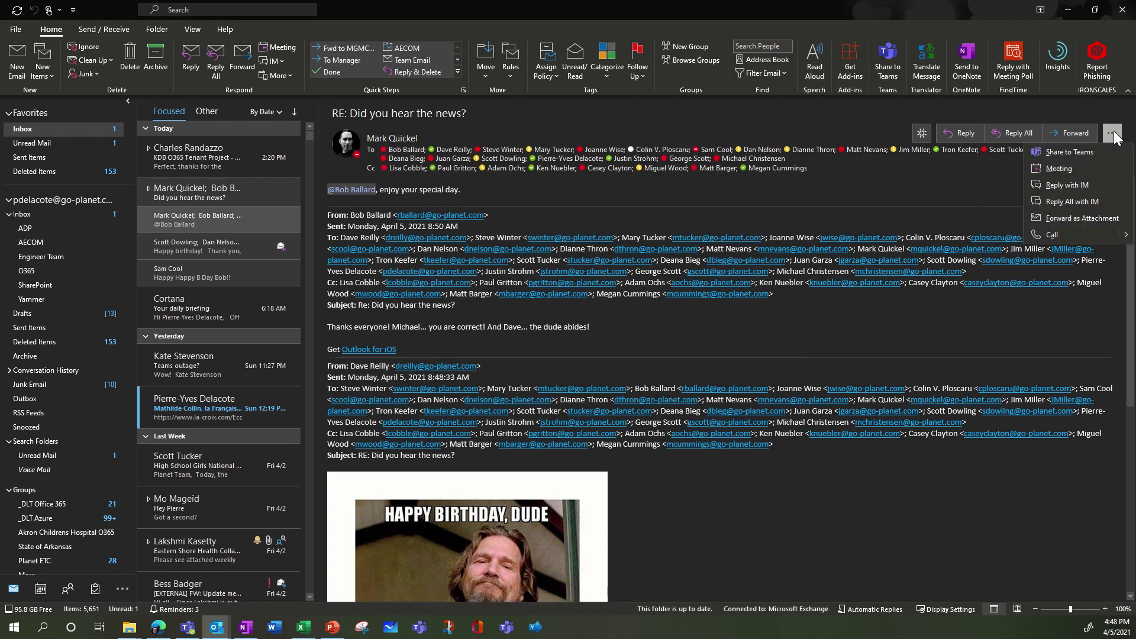
left_click(1075, 153)
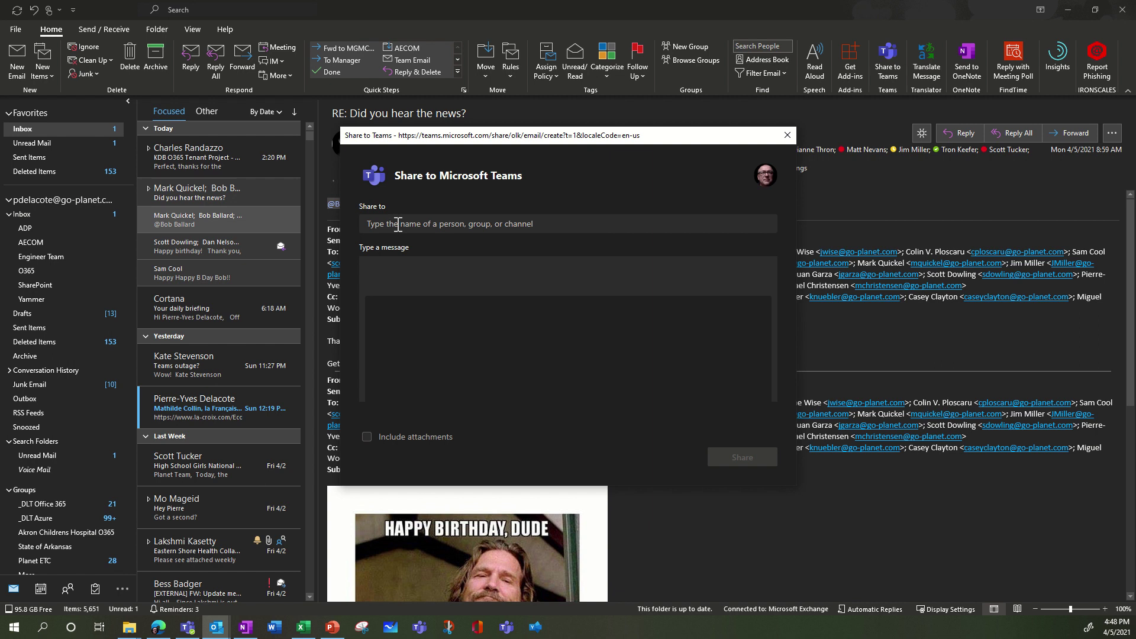
Address the new share to a single contact with the test message 'cd dddbfd dsf'
left_click(398, 224)
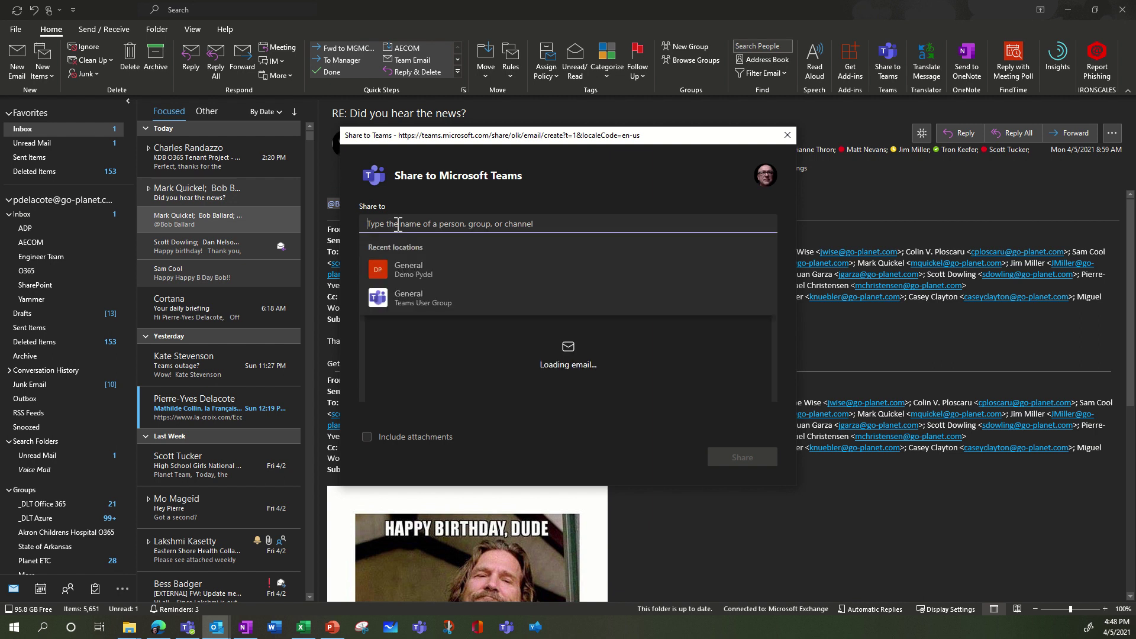
type("noa")
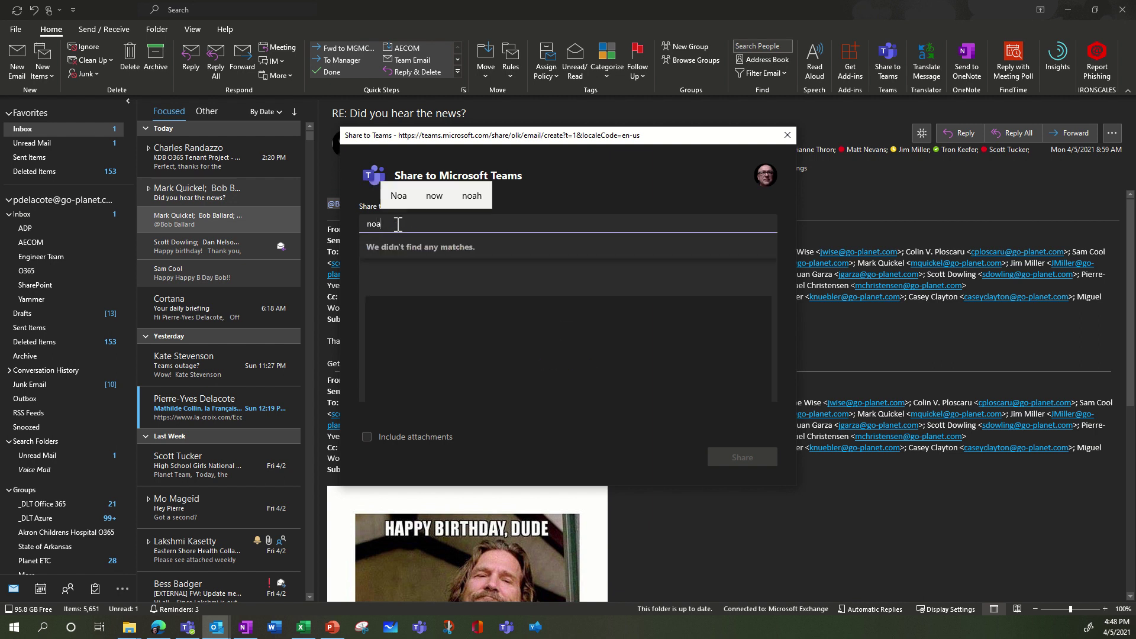
type("h")
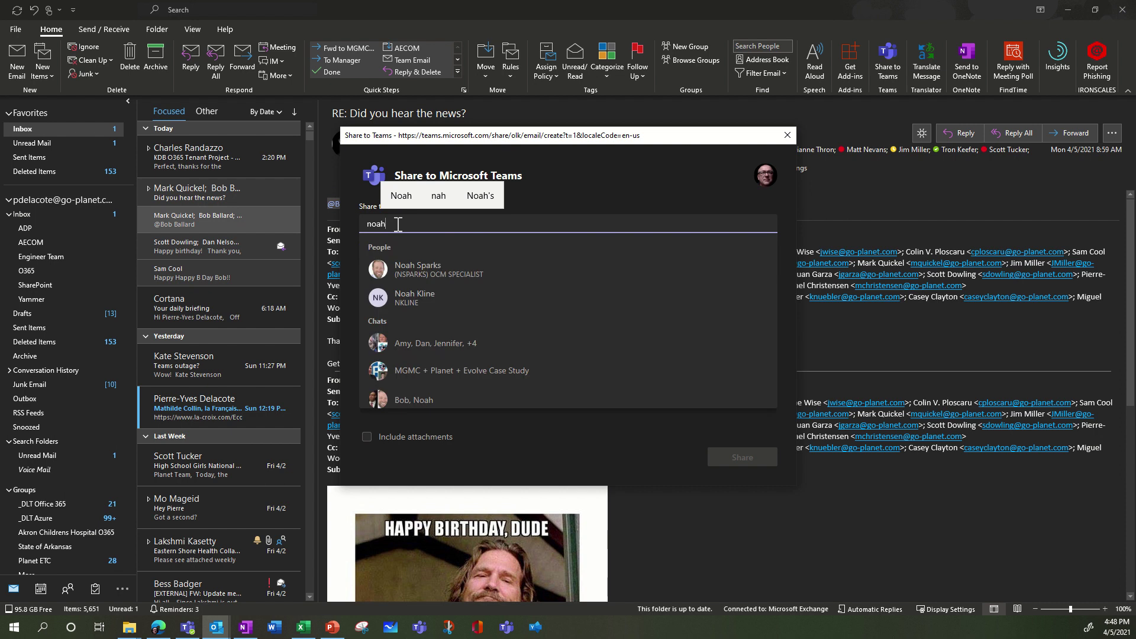
left_click(441, 271)
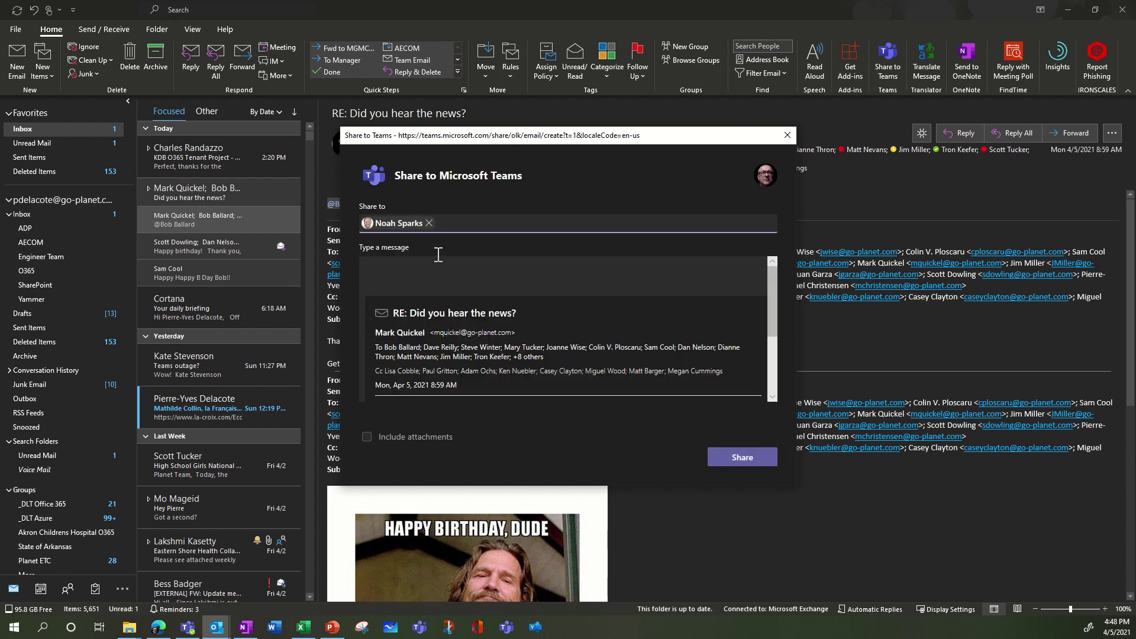
left_click(403, 248)
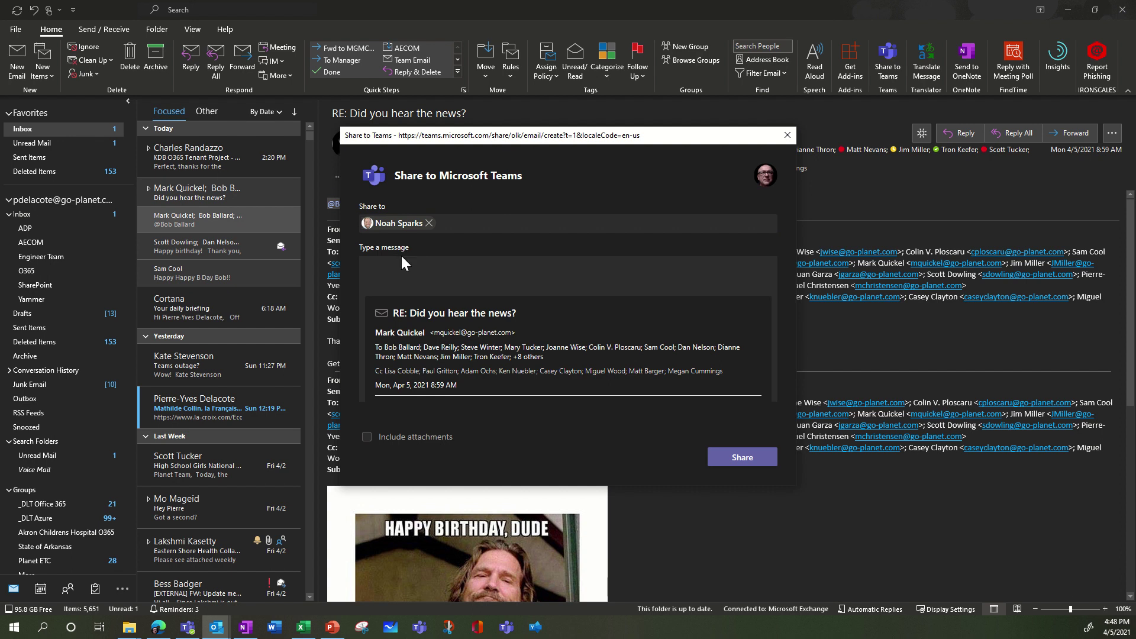
type("cd dddbfd  dsf")
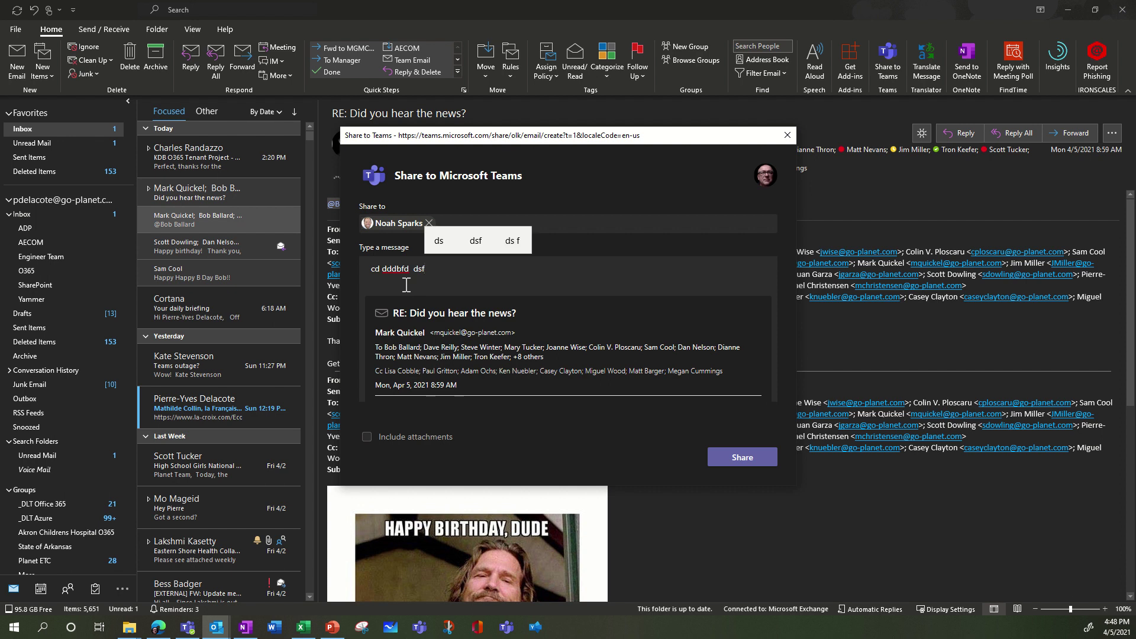
left_click(742, 458)
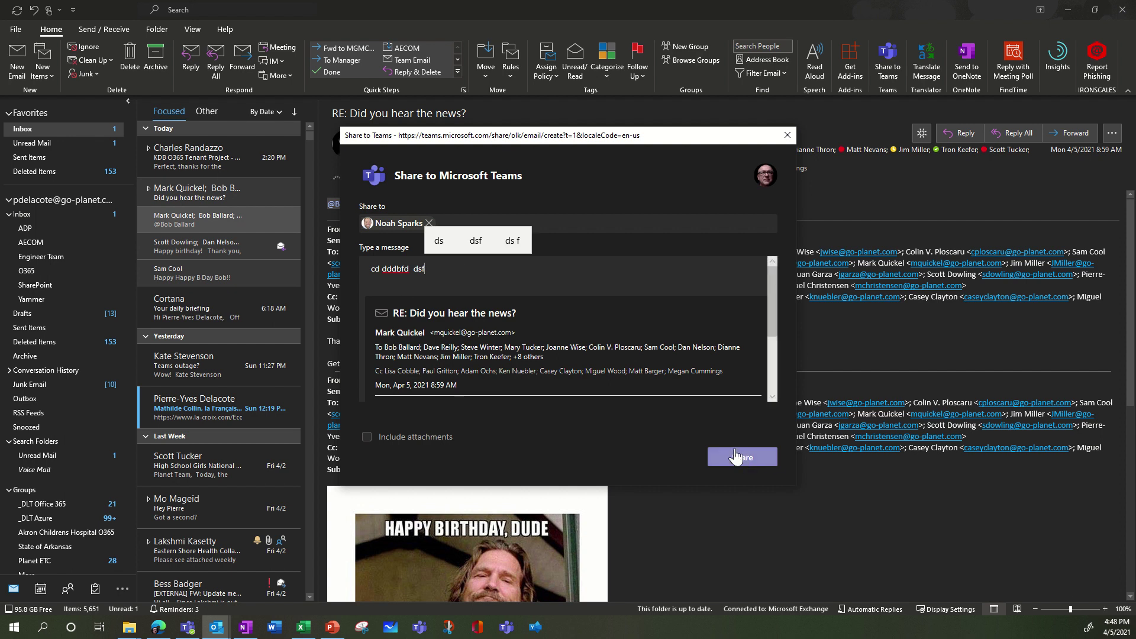
Share the email to Demo Pydel > General with a birthday note mentioning a colleague
left_click(430, 223)
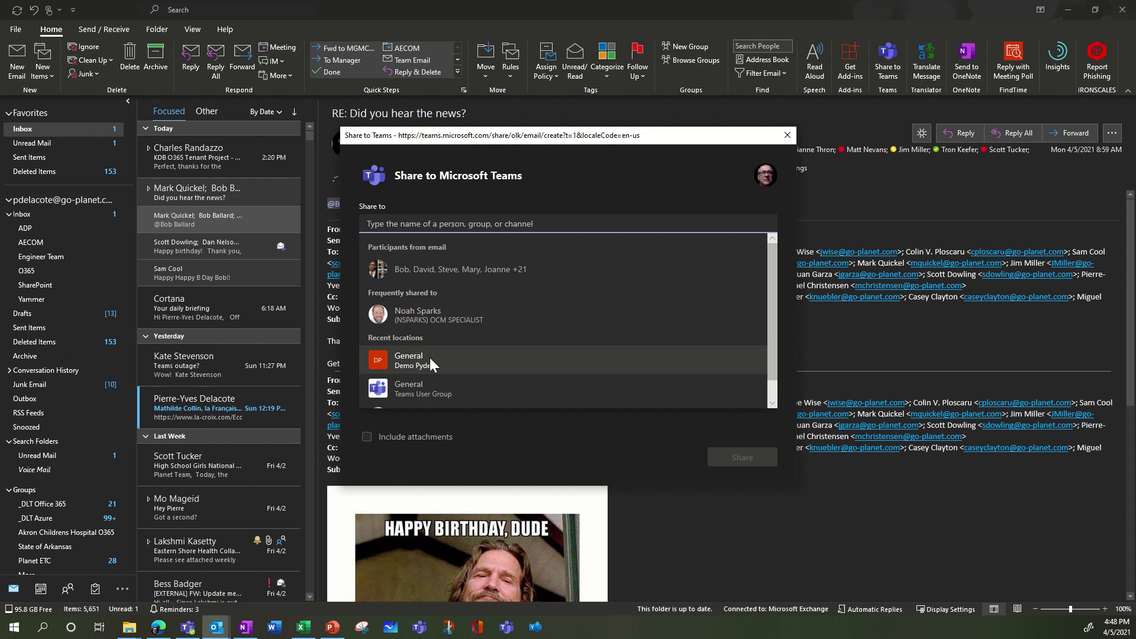
left_click(427, 358)
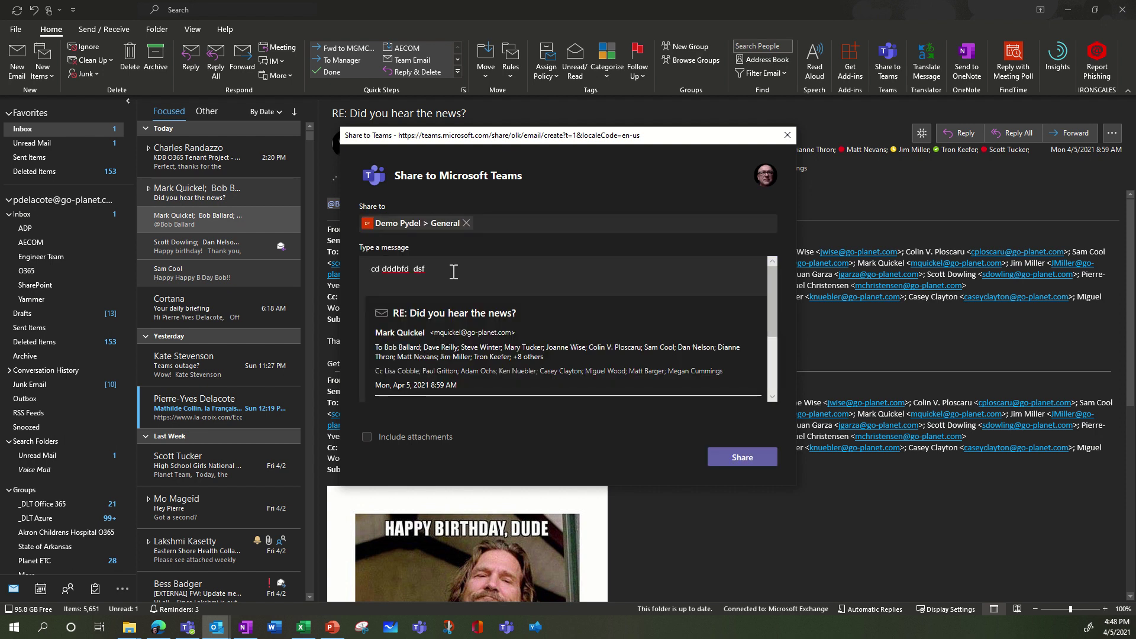
left_click_drag(437, 268, 368, 268)
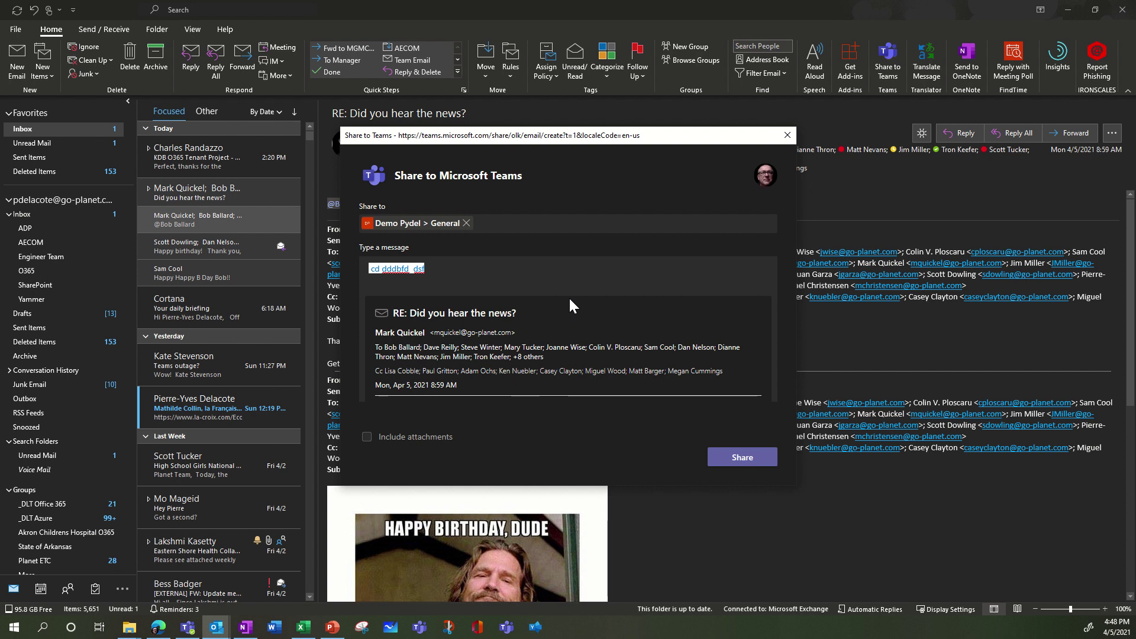
type("Bo")
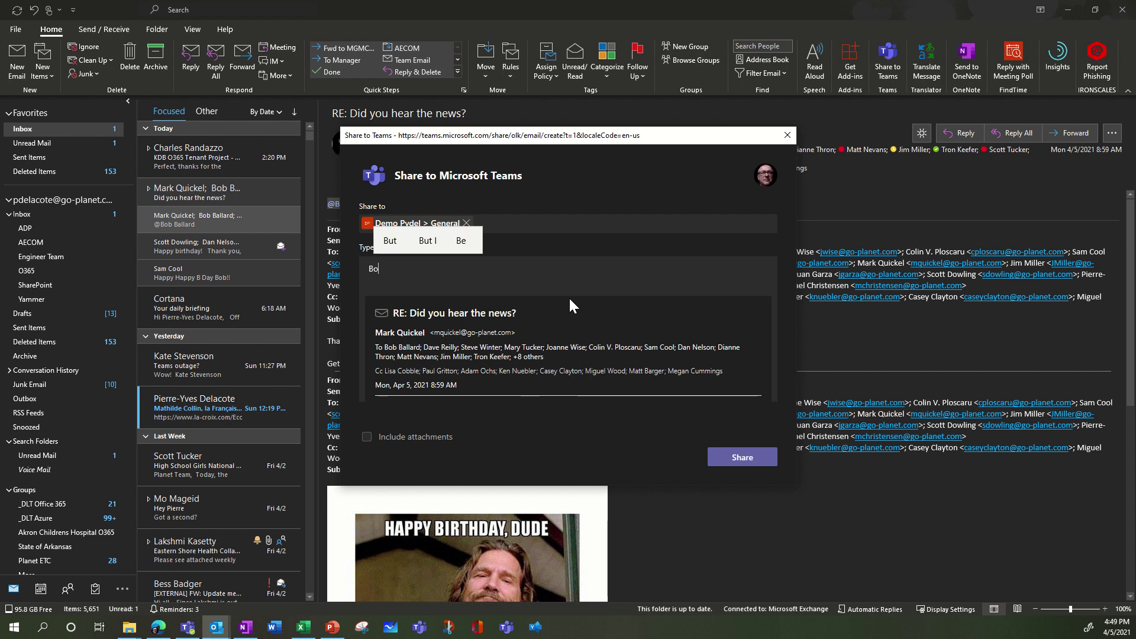
type("b bi")
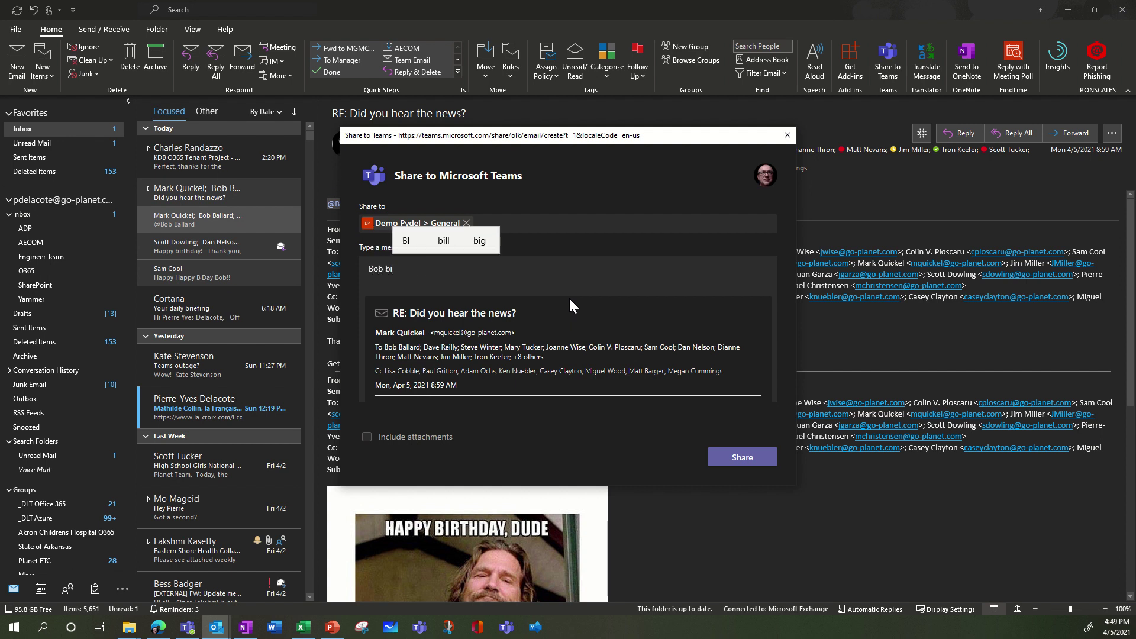
type("rthaday")
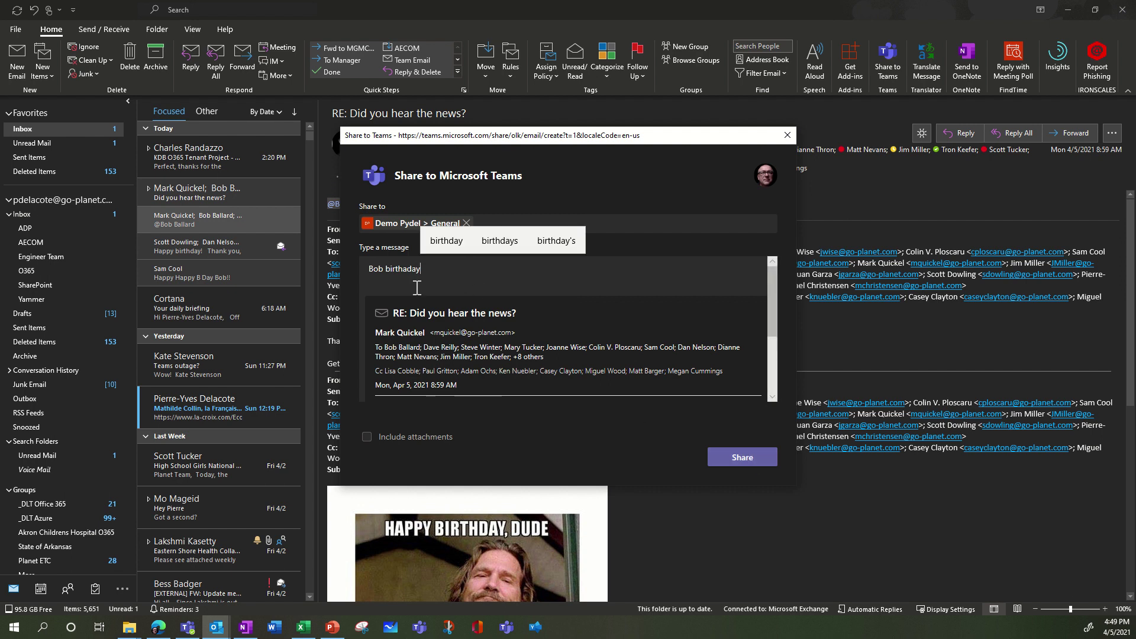
type(" @")
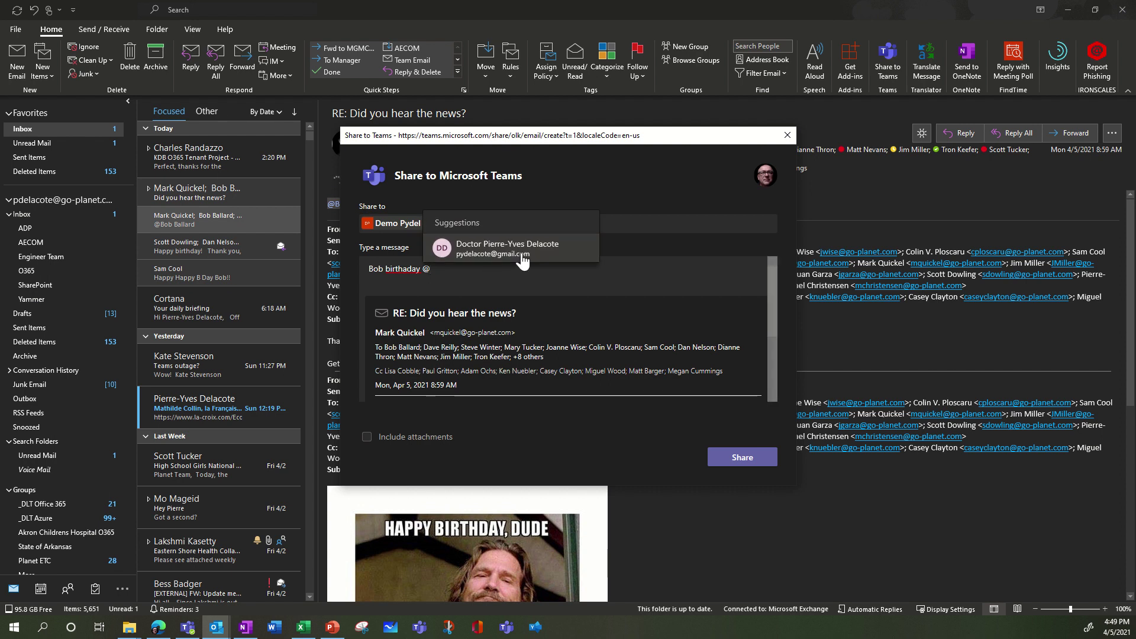
left_click(526, 245)
left_click(407, 271)
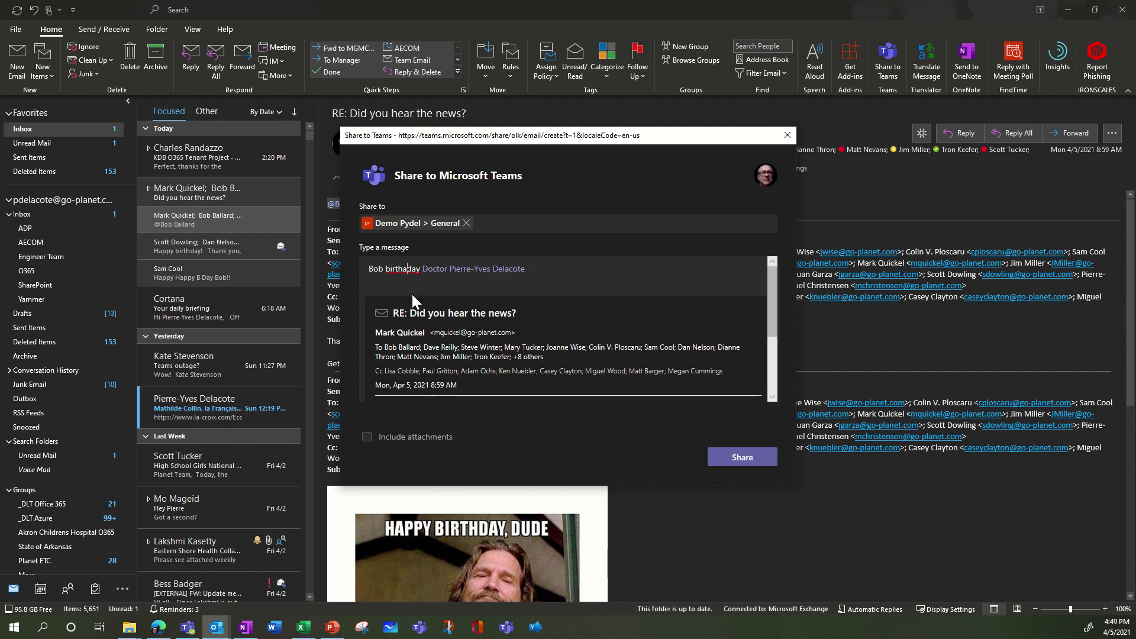
key("BackSpace")
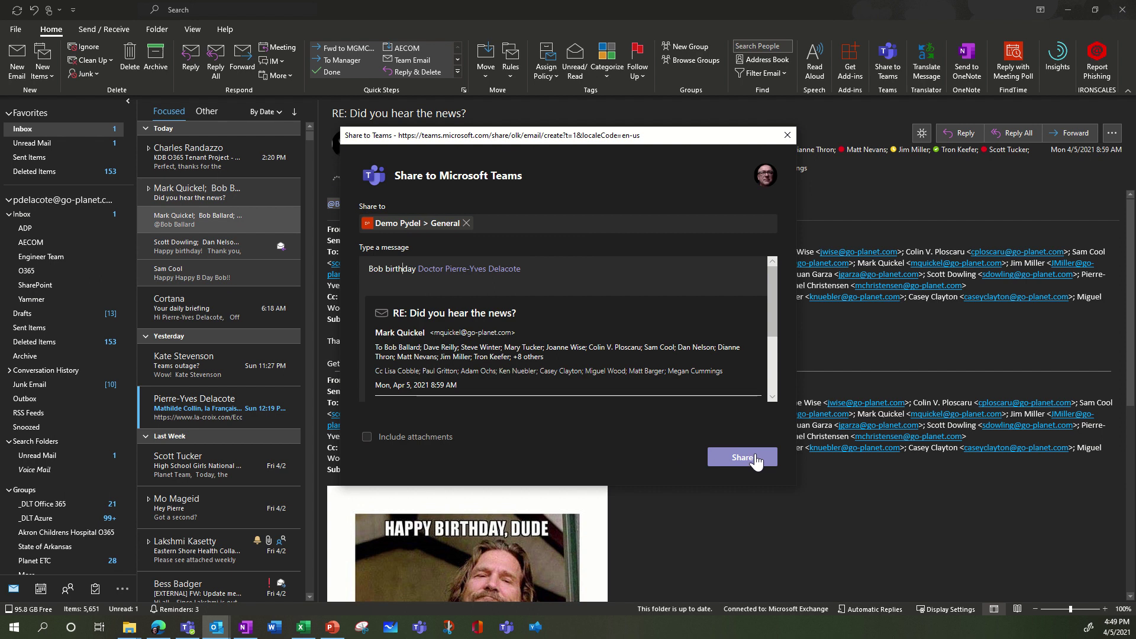
left_click(754, 461)
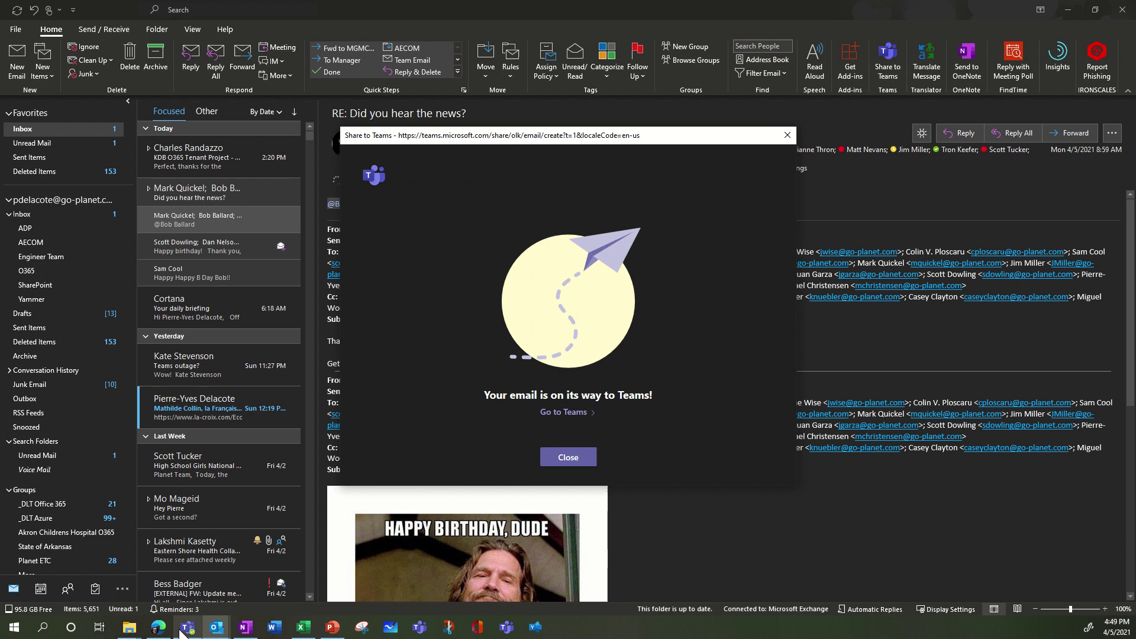
Bring the Demo Pydel General channel forward in Teams and open the shared email card
mouse_move(183, 629)
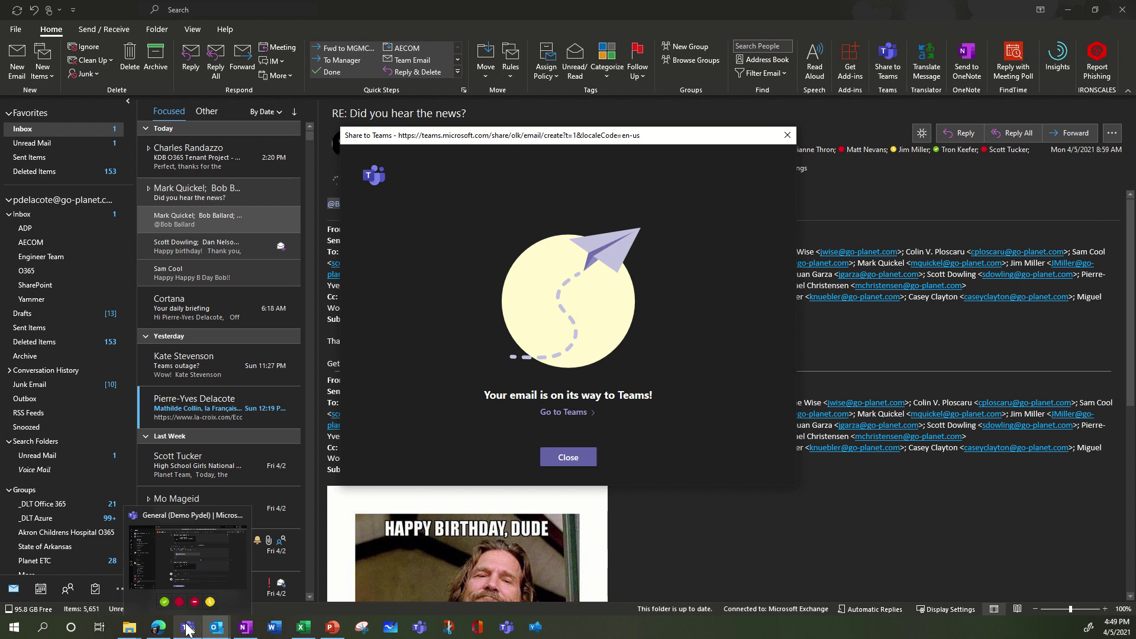
left_click(217, 534)
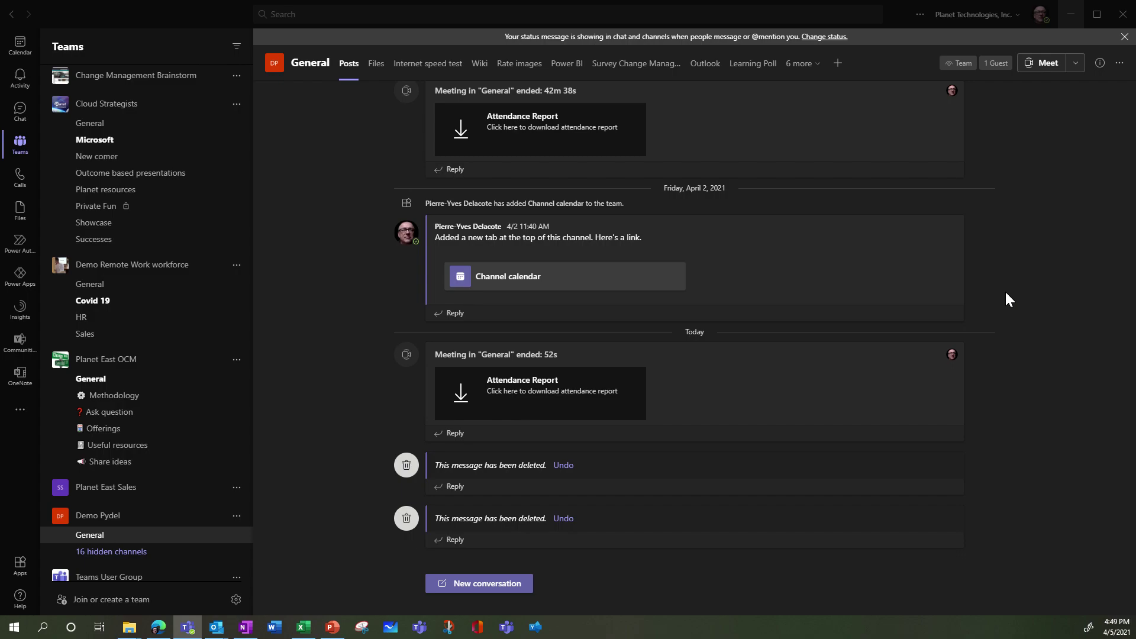
mouse_move(740, 450)
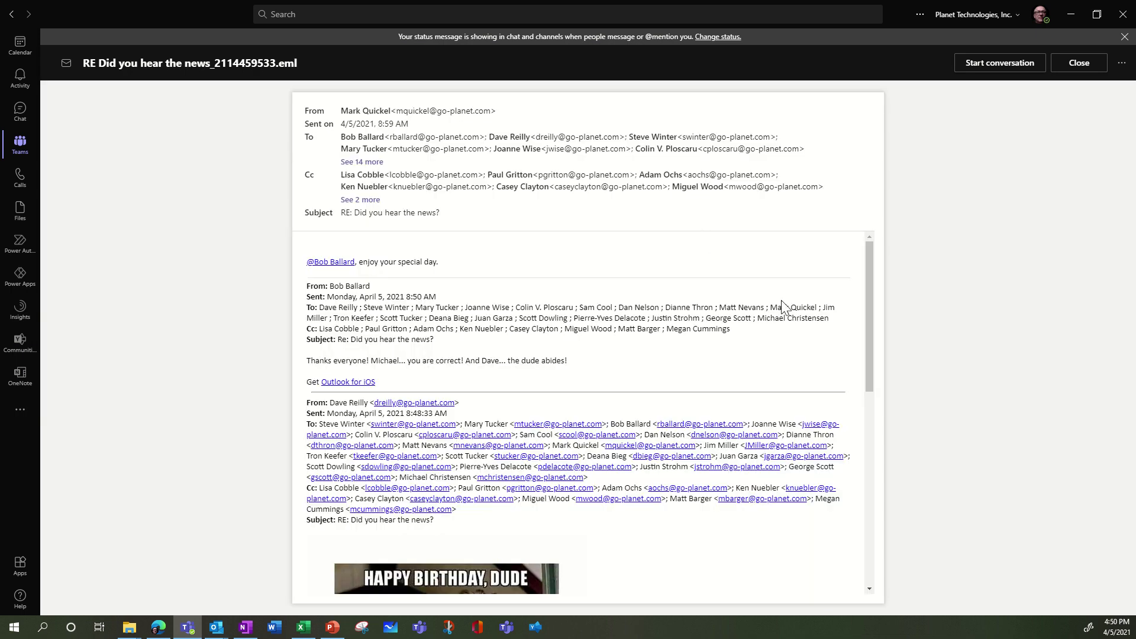
Scroll through the full email, then close it to return to the General channel posts
scroll(863, 342, "down", 8)
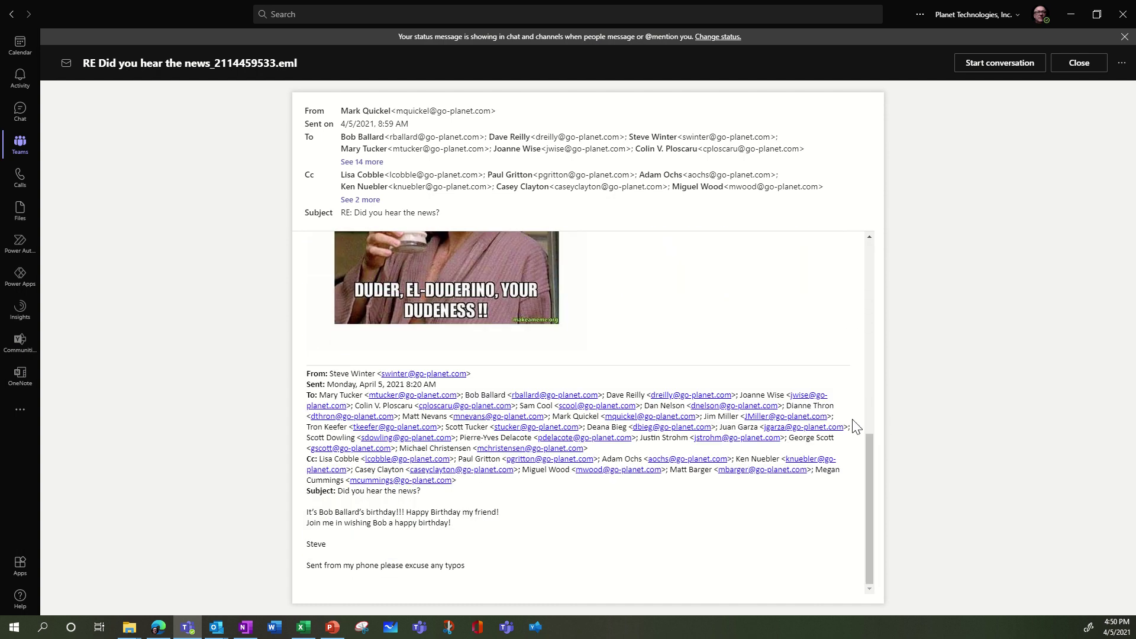
scroll(855, 426, "up", 8)
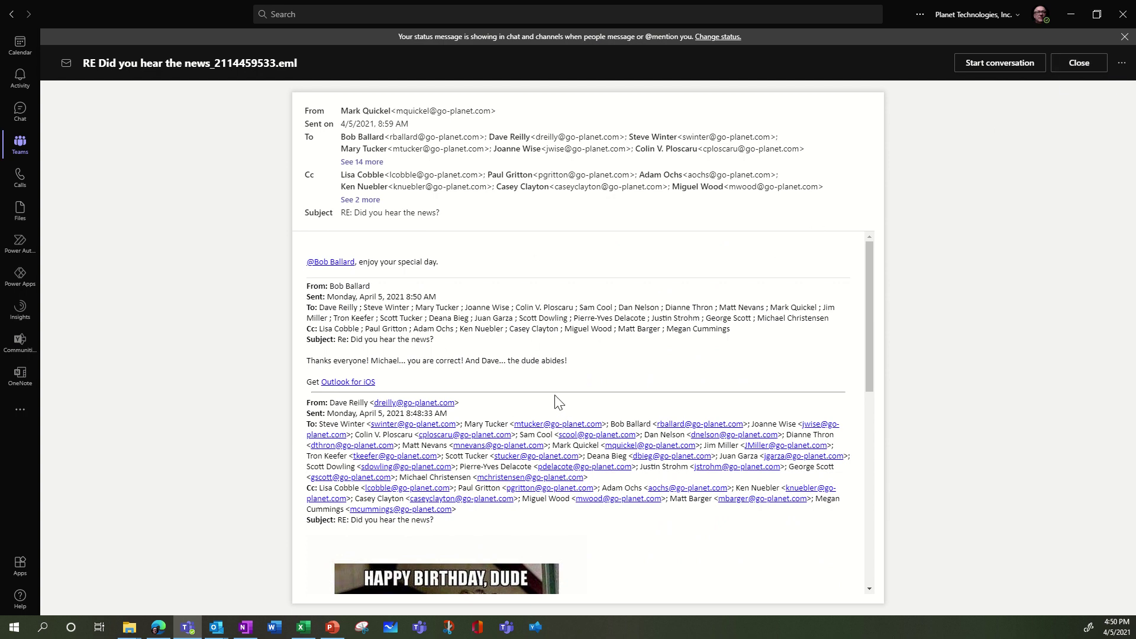
key("Escape")
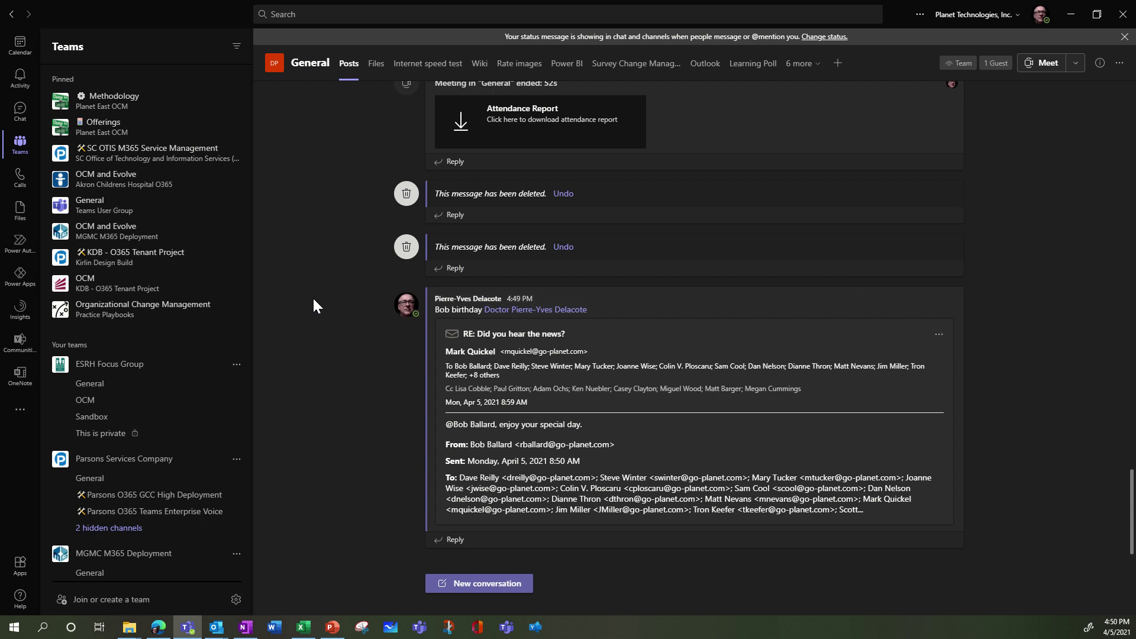
Switch to Chat and open the one-on-one conversation holding the earlier shared email
left_click(22, 117)
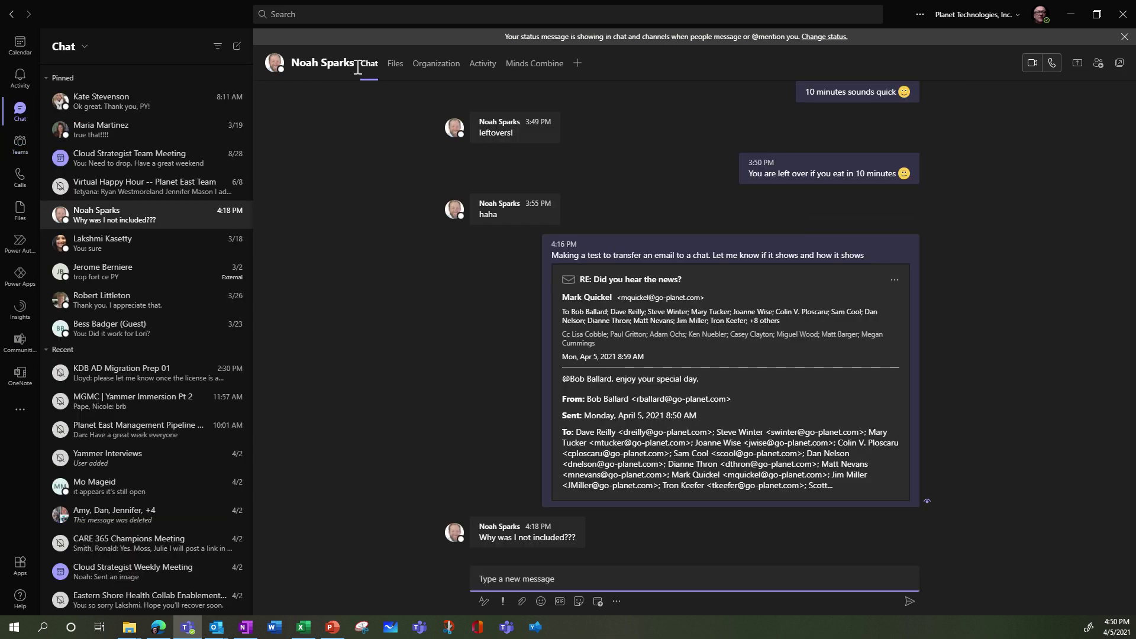
mouse_move(323, 62)
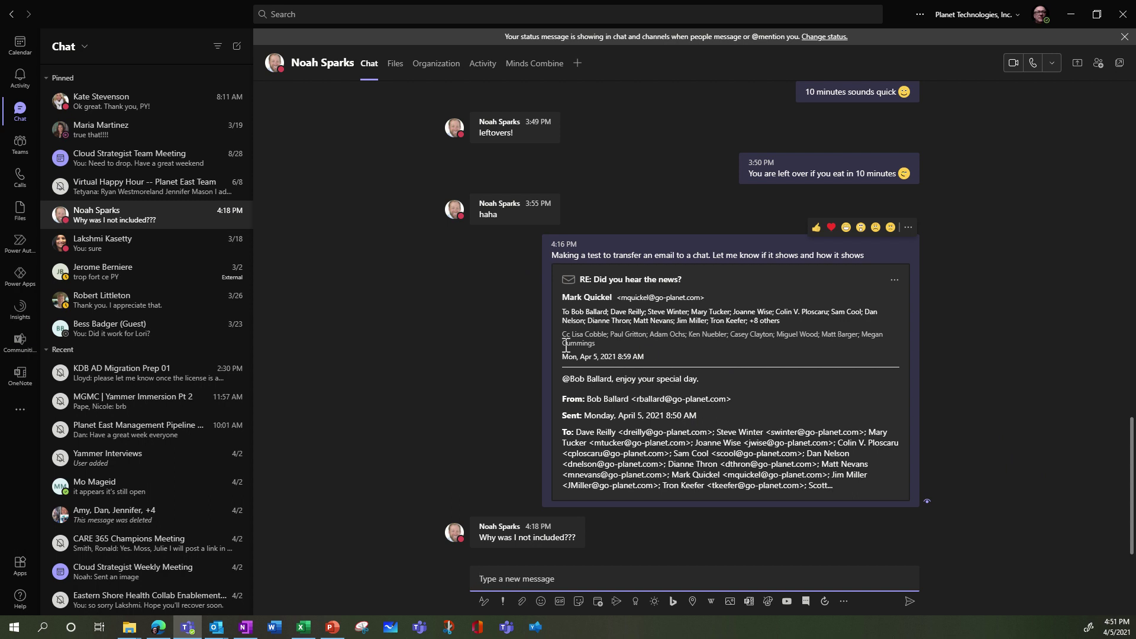
Open the chat's shared email card as RE Did you hear the news_2114459533.eml
left_click(716, 420)
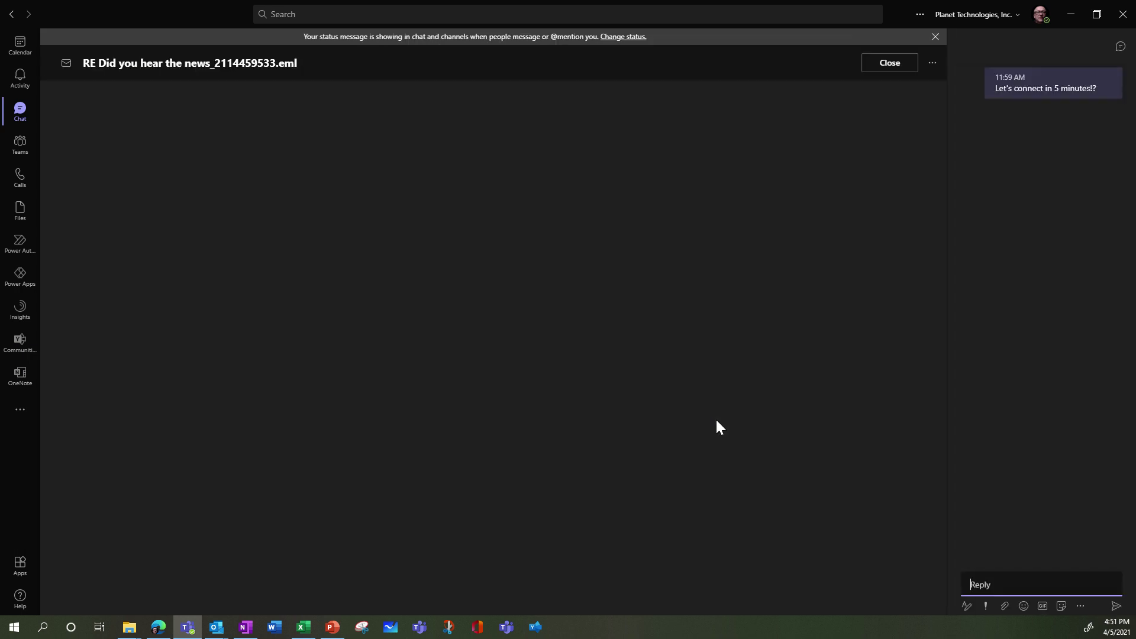